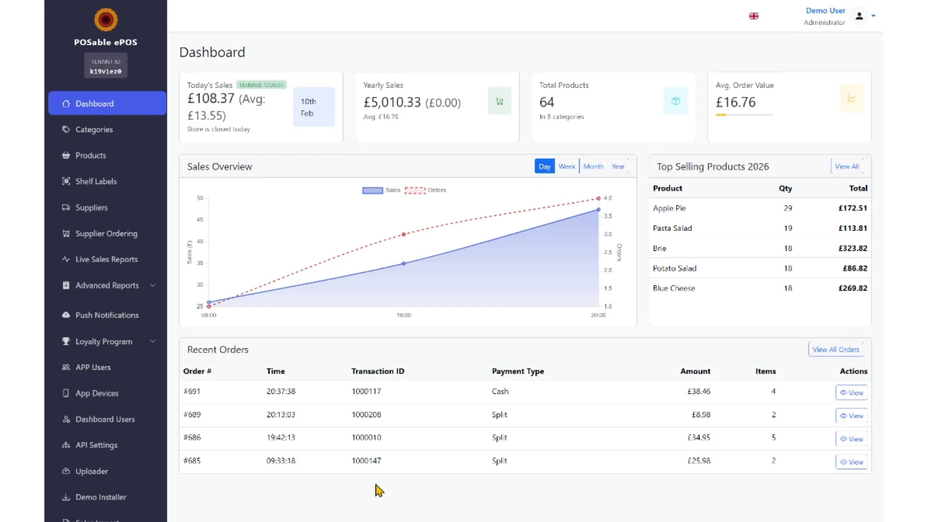
Open the loyalty program's settings for editing from its dashboard.
{"action": "left_click", "coordinate": [110, 351]}
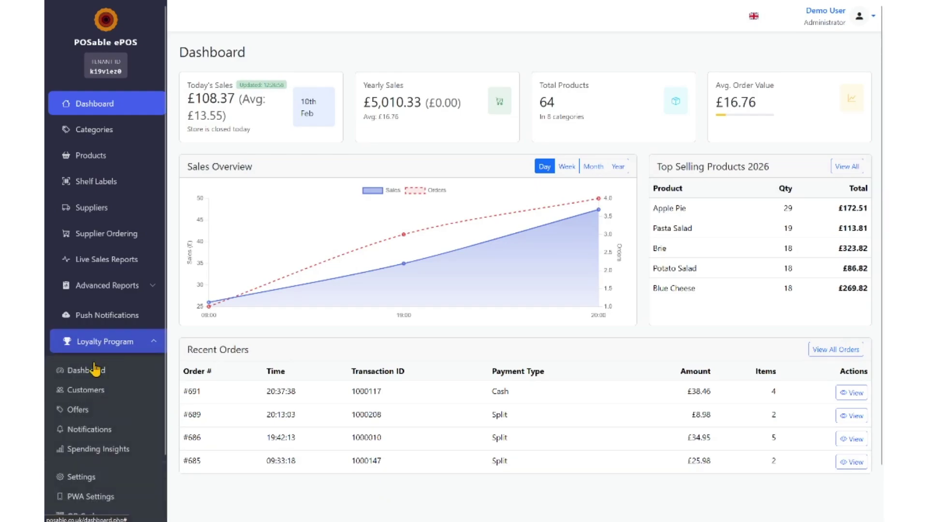
{"action": "left_click", "coordinate": [94, 370]}
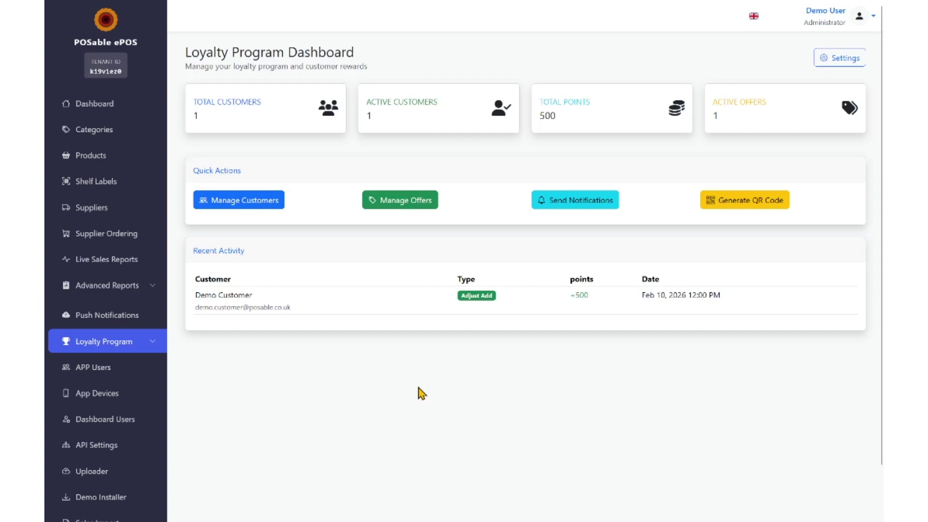
{"action": "left_click", "coordinate": [823, 68]}
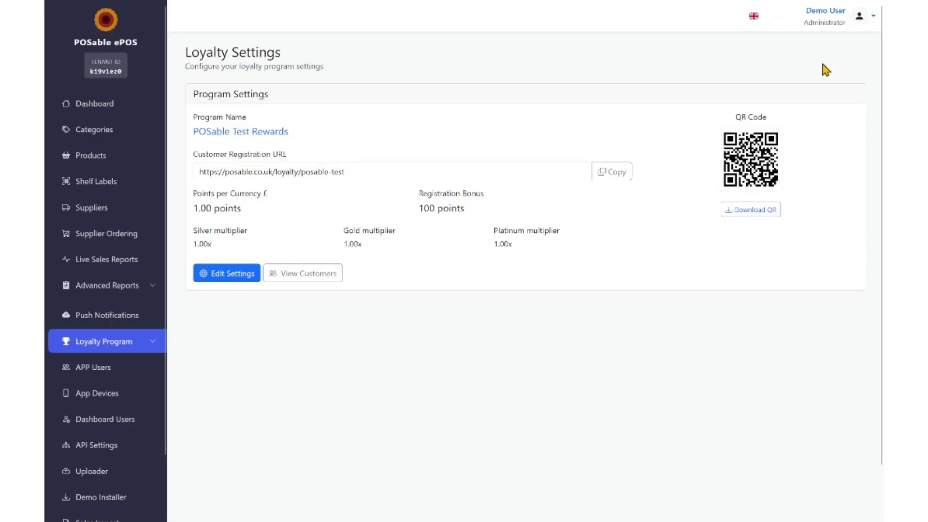
{"action": "left_click", "coordinate": [243, 278]}
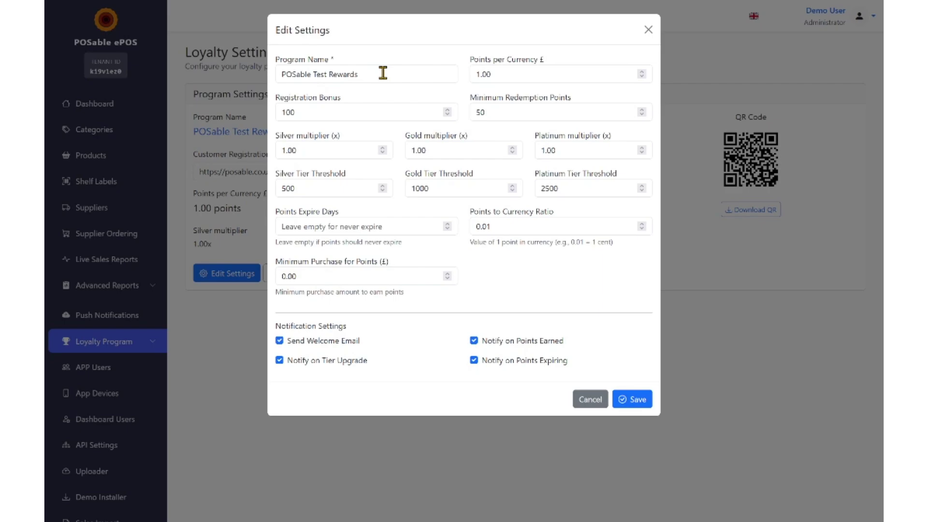
Review the program name, points per currency, registration bonus and minimum redemption points settings.
{"action": "left_click_drag", "start_coordinate": [382, 73], "coordinate": [278, 75]}
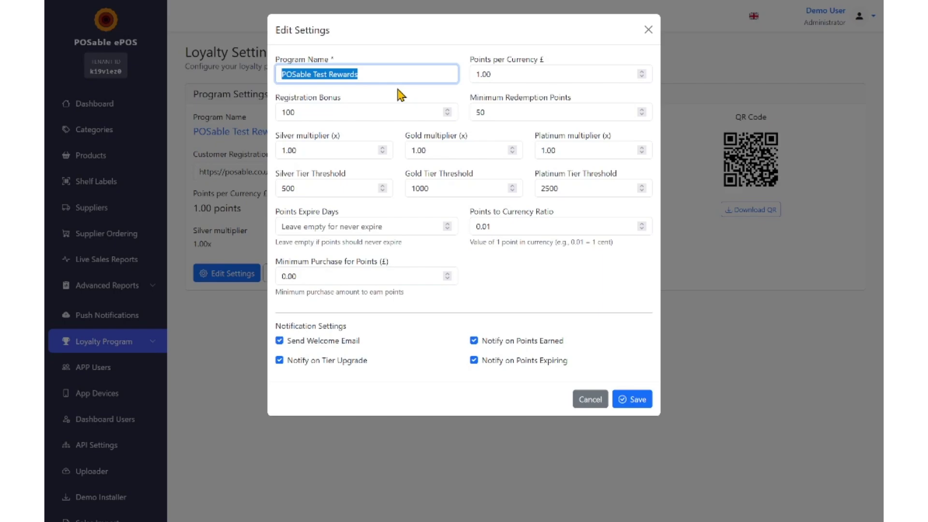
{"action": "left_click", "coordinate": [517, 74]}
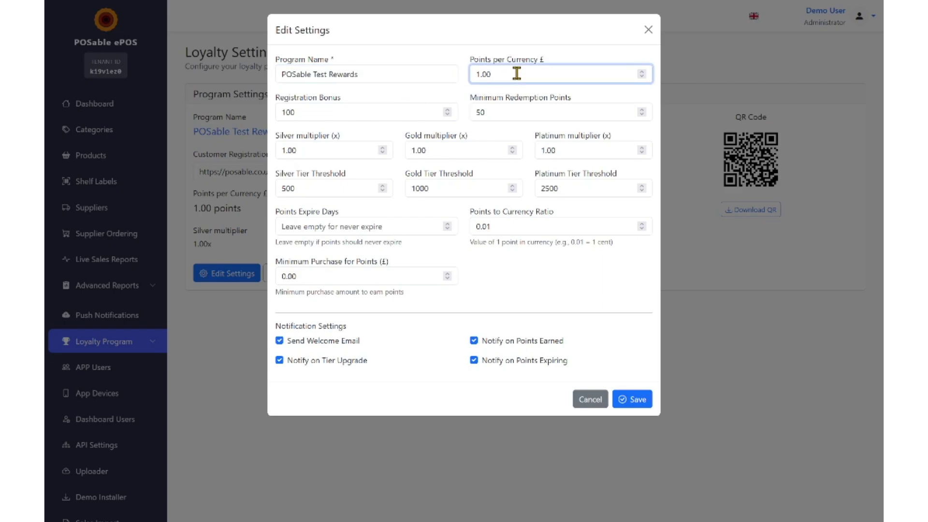
{"action": "left_click_drag", "start_coordinate": [516, 73], "coordinate": [466, 72]}
{"action": "left_click", "coordinate": [390, 130]}
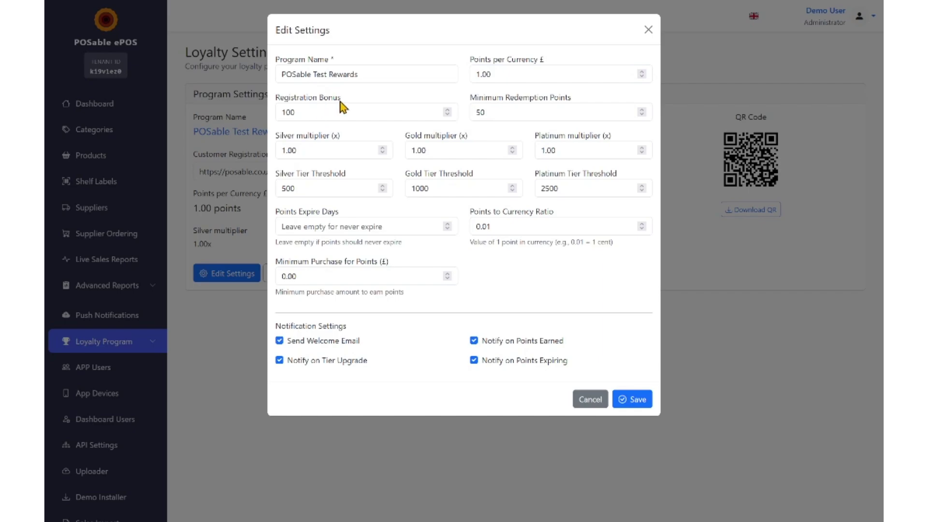
{"action": "left_click_drag", "start_coordinate": [340, 94], "coordinate": [274, 97]}
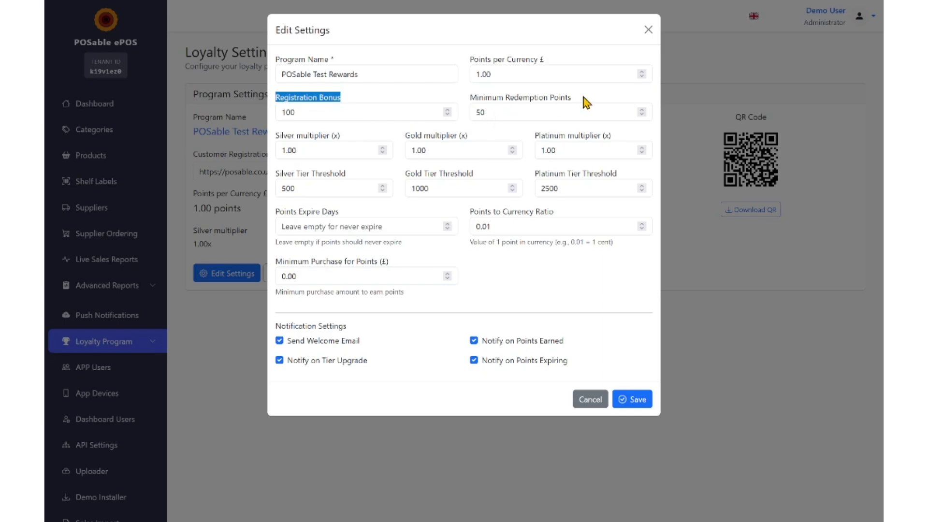
{"action": "left_click_drag", "start_coordinate": [583, 96], "coordinate": [463, 116]}
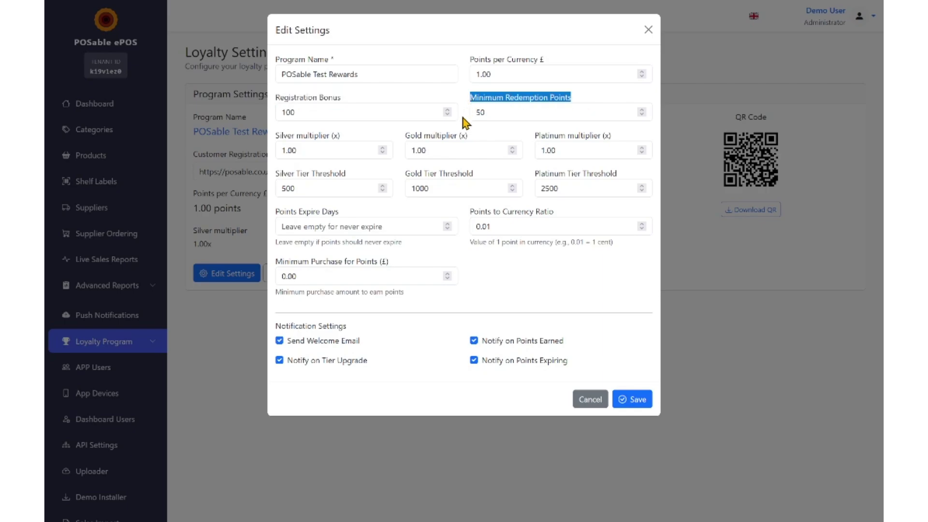
{"action": "left_click", "coordinate": [423, 131]}
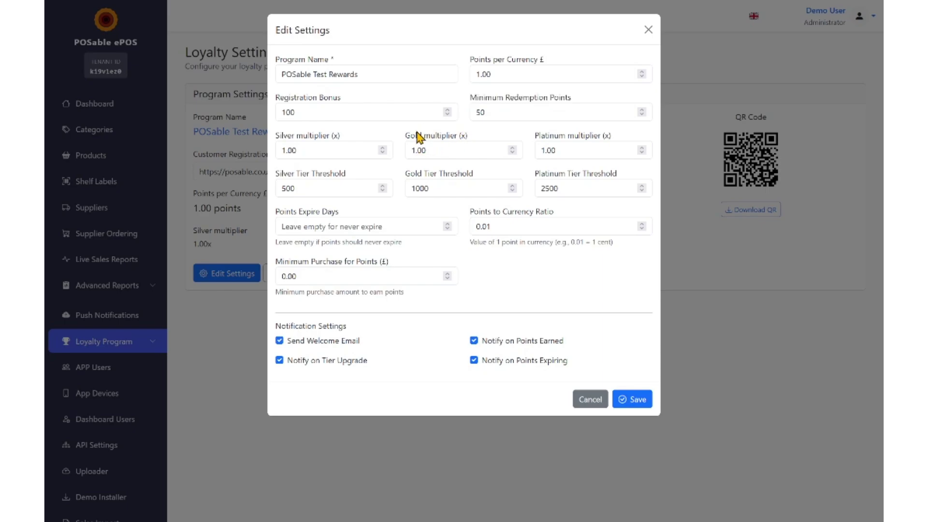
Set the Gold multiplier to 2.00 and the Platinum multiplier to 3.00.
{"action": "left_click", "coordinate": [412, 149]}
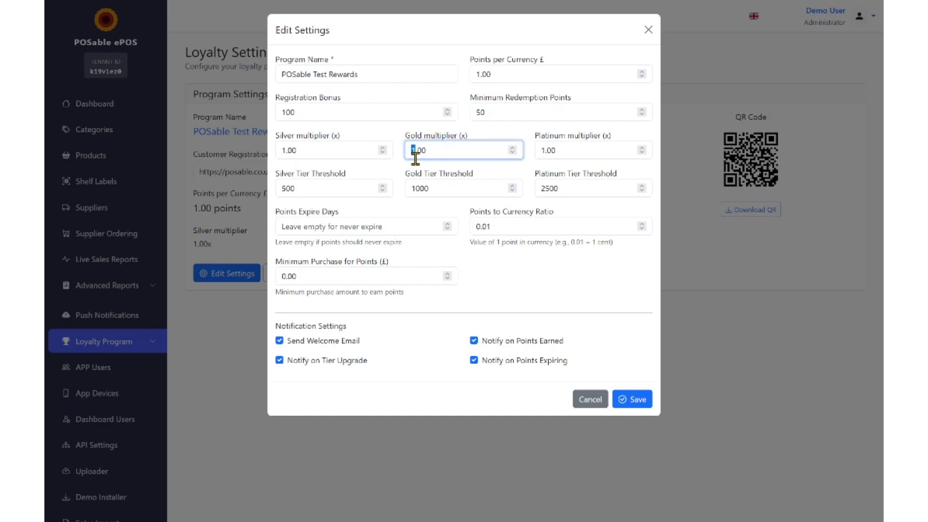
{"action": "type", "text": "2"}
{"action": "left_click_drag", "start_coordinate": [546, 150], "coordinate": [538, 153]}
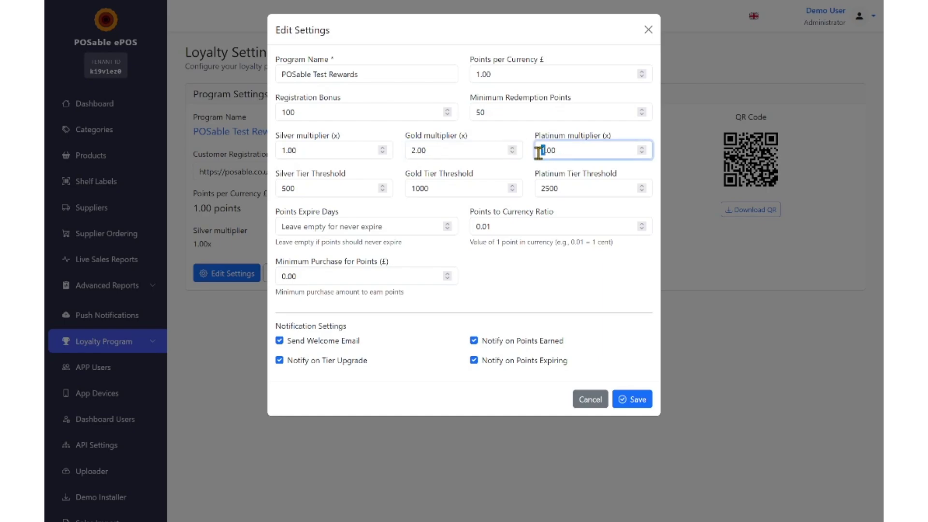
{"action": "type", "text": "3"}
{"action": "left_click", "coordinate": [484, 134]}
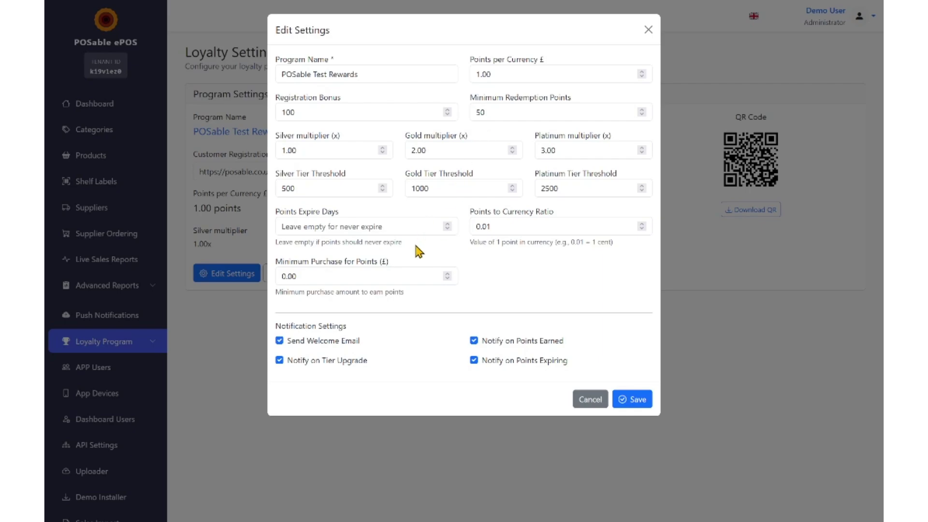
Set the loyalty points to expire after 365 days.
{"action": "left_click_drag", "start_coordinate": [415, 245], "coordinate": [263, 248]}
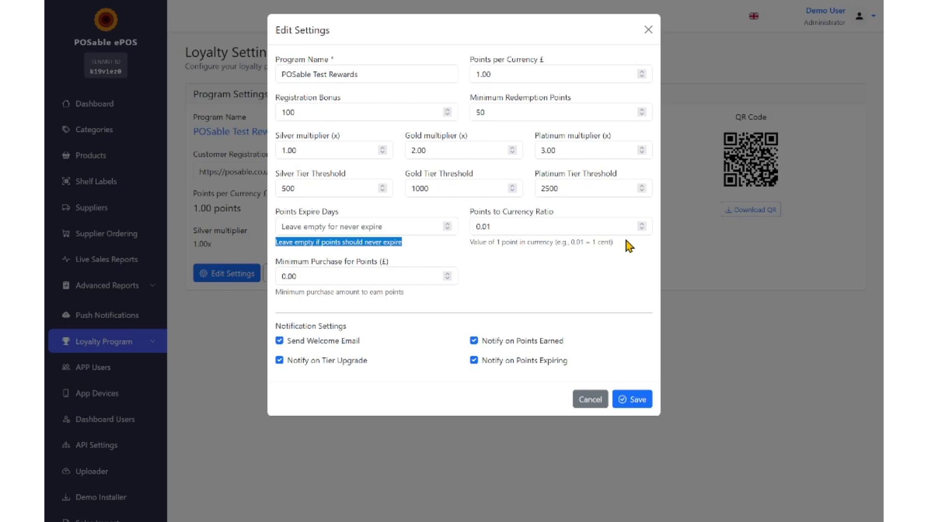
{"action": "left_click", "coordinate": [418, 227]}
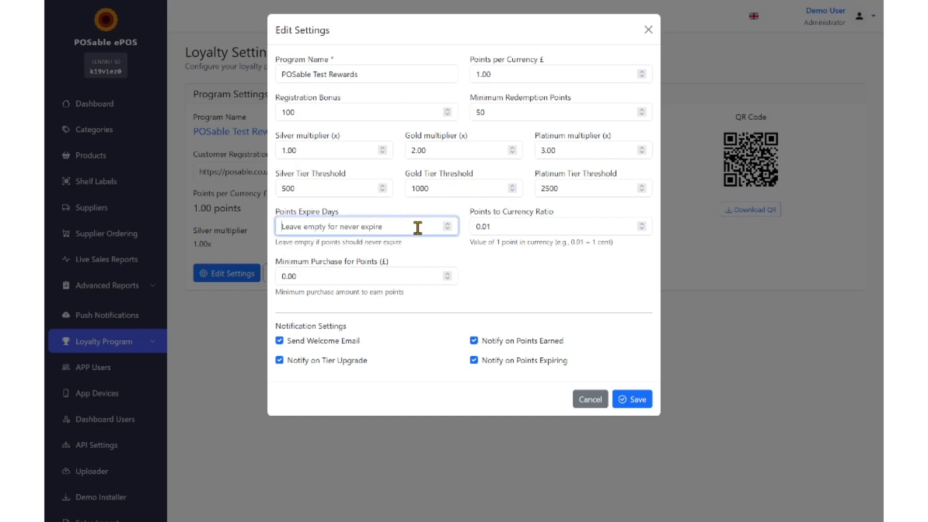
{"action": "type", "text": "365"}
{"action": "left_click", "coordinate": [488, 256]}
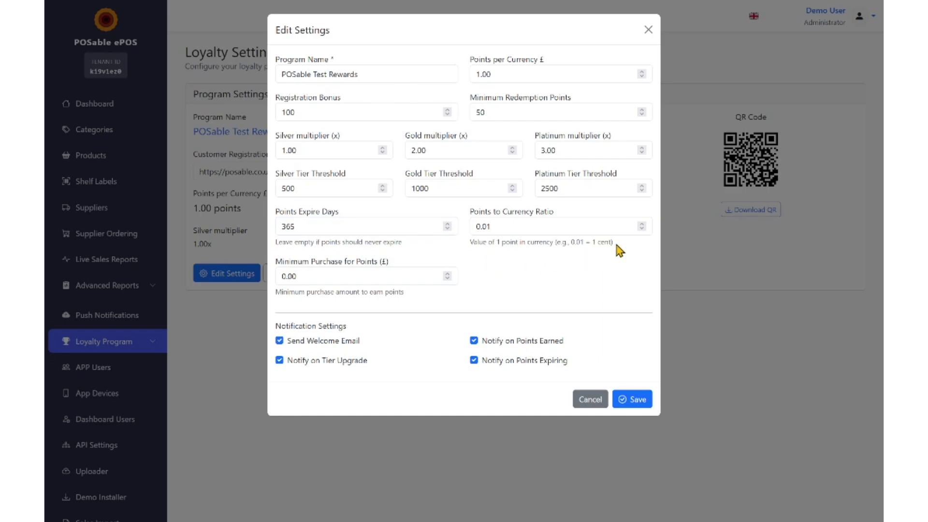
Check the points to currency ratio and welcome email option, and save the loyalty settings.
{"action": "left_click_drag", "start_coordinate": [610, 243], "coordinate": [465, 244]}
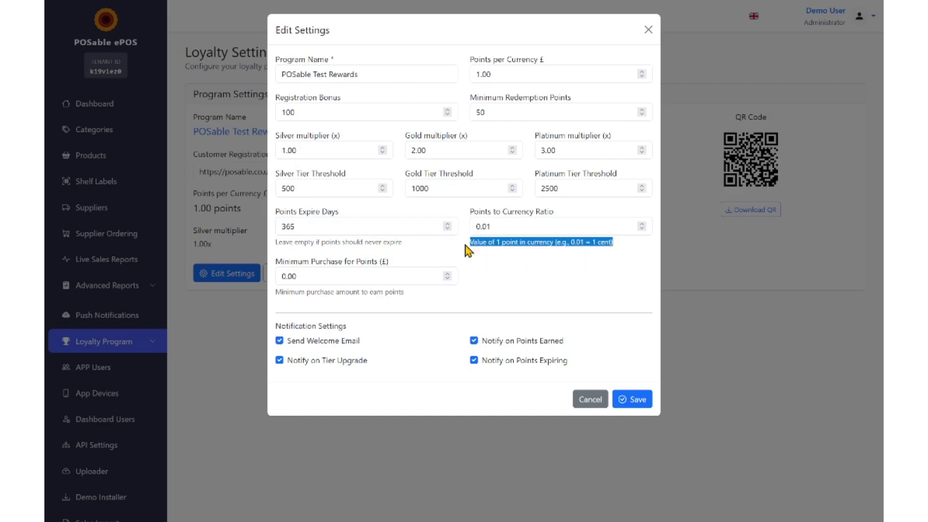
{"action": "left_click", "coordinate": [488, 278]}
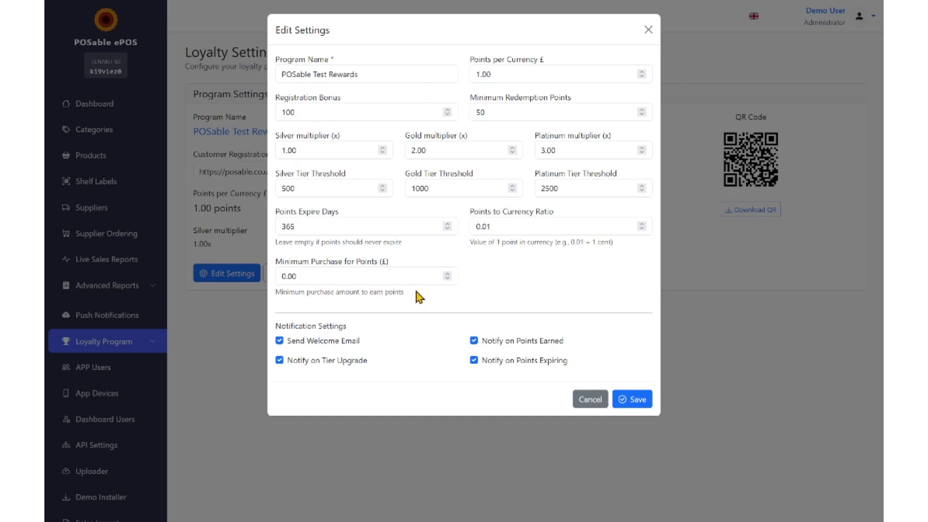
{"action": "left_click_drag", "start_coordinate": [391, 346], "coordinate": [288, 344]}
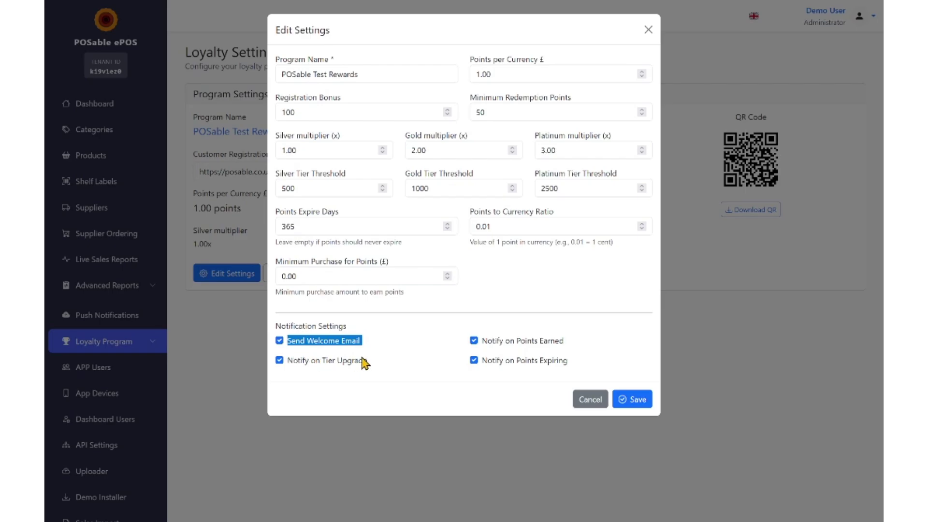
{"action": "left_click", "coordinate": [628, 396]}
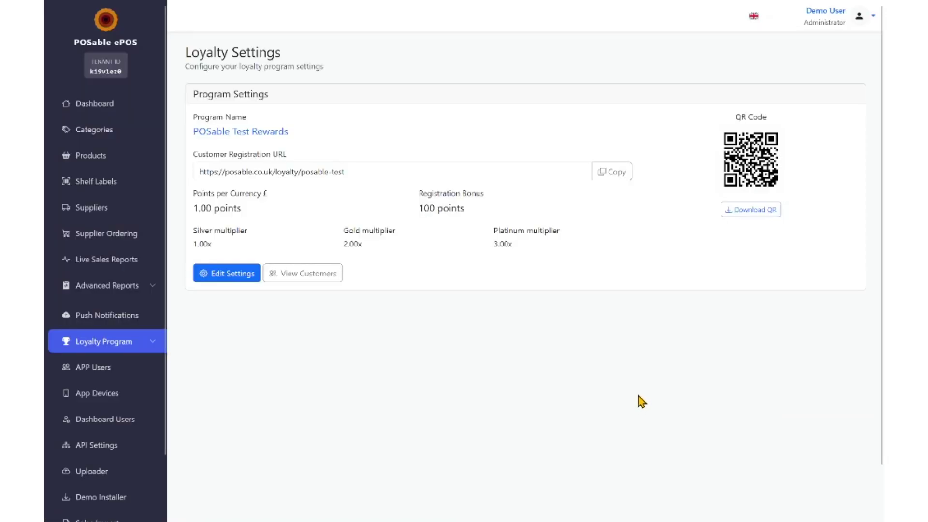
Examine the customer registration URL and QR code in the loyalty program settings.
{"action": "left_click", "coordinate": [374, 173]}
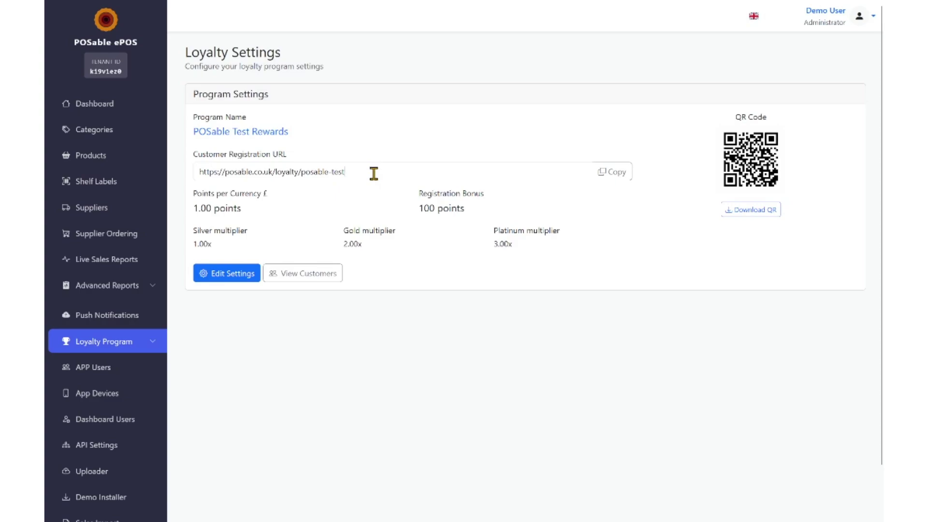
{"action": "left_click_drag", "start_coordinate": [373, 173], "coordinate": [193, 174]}
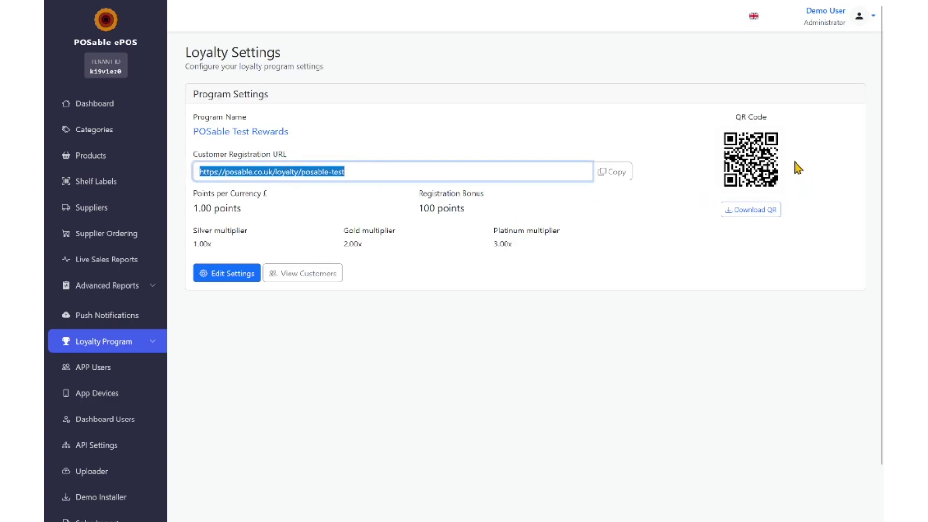
{"action": "left_click_drag", "start_coordinate": [770, 120], "coordinate": [728, 117]}
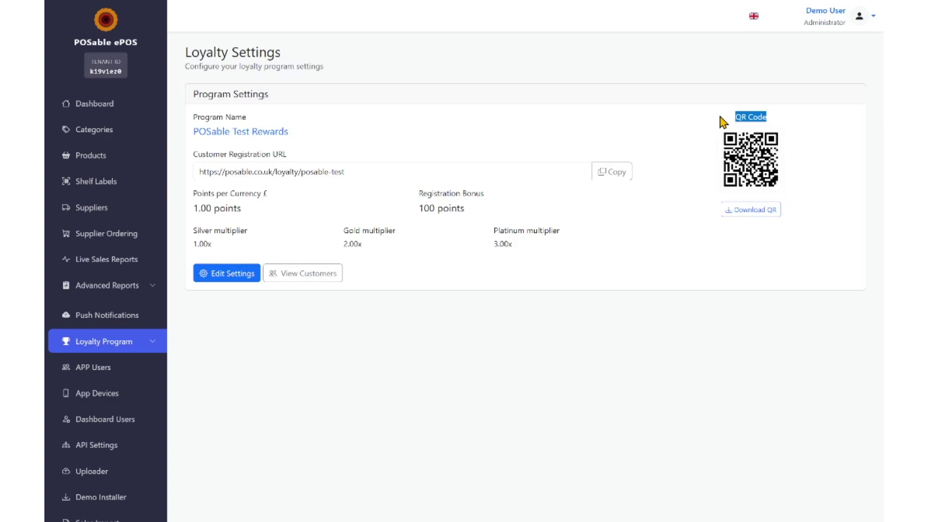
{"action": "left_click", "coordinate": [679, 239]}
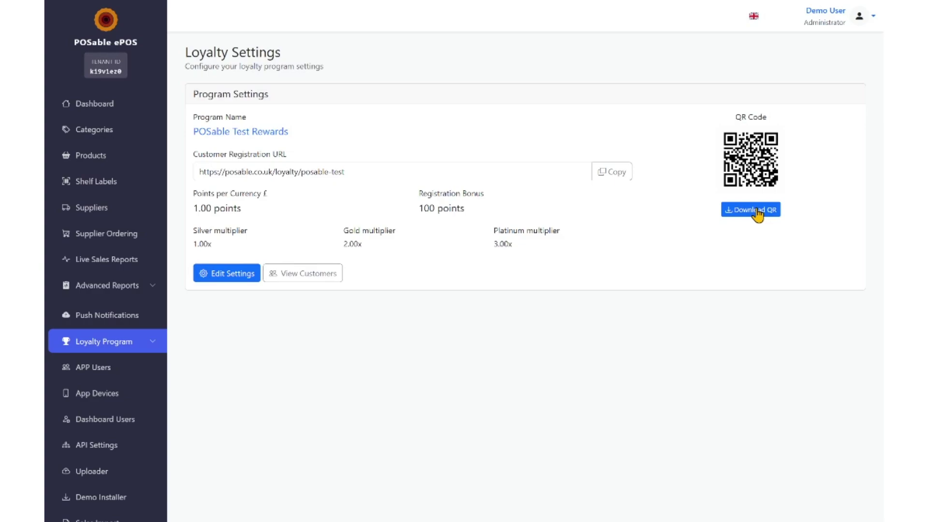
View the listed loyalty customer's details and transaction history, and close them.
{"action": "left_click", "coordinate": [155, 342]}
{"action": "left_click", "coordinate": [105, 375]}
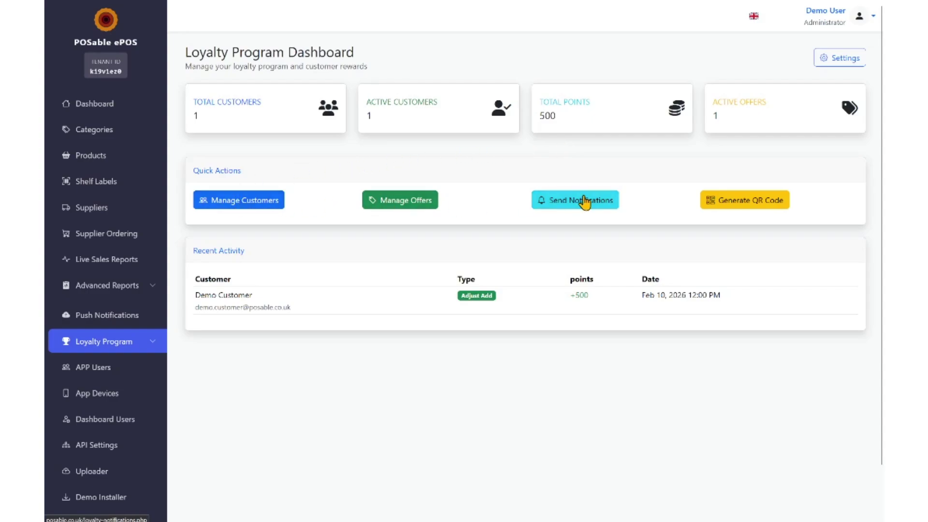
{"action": "left_click", "coordinate": [240, 203]}
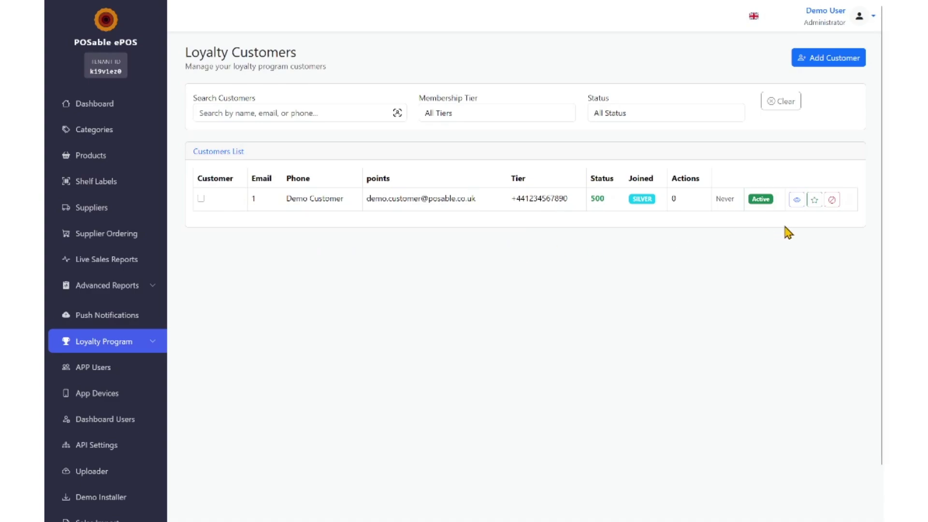
{"action": "left_click", "coordinate": [796, 201]}
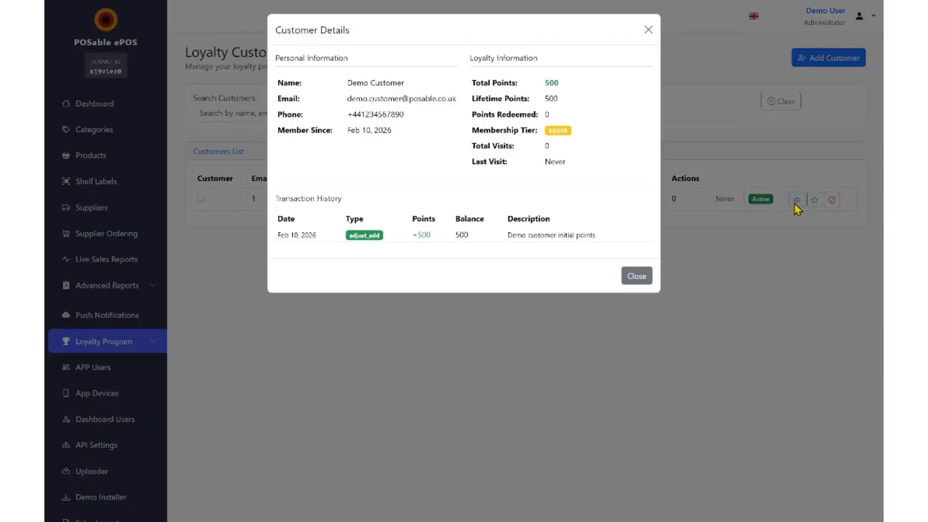
{"action": "left_click", "coordinate": [646, 31]}
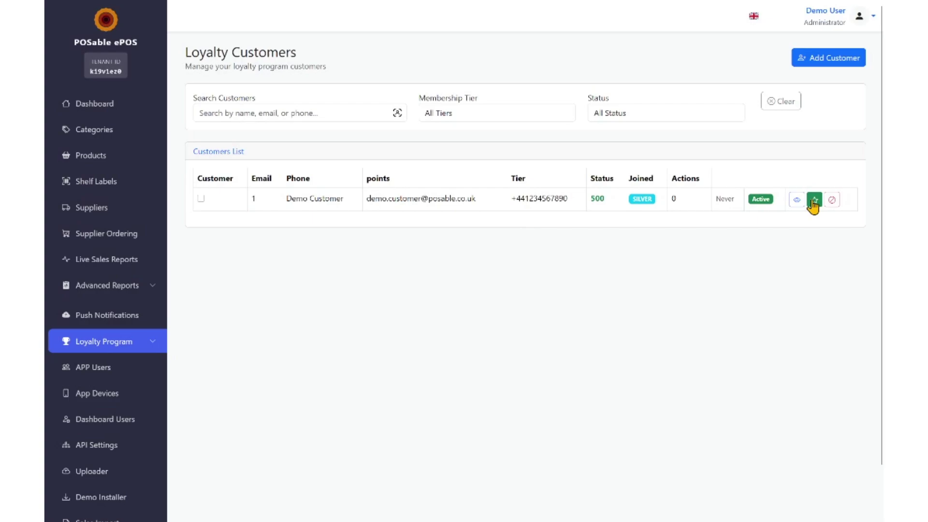
Start creating a new offer in the loyalty program's offers.
{"action": "left_click", "coordinate": [141, 340]}
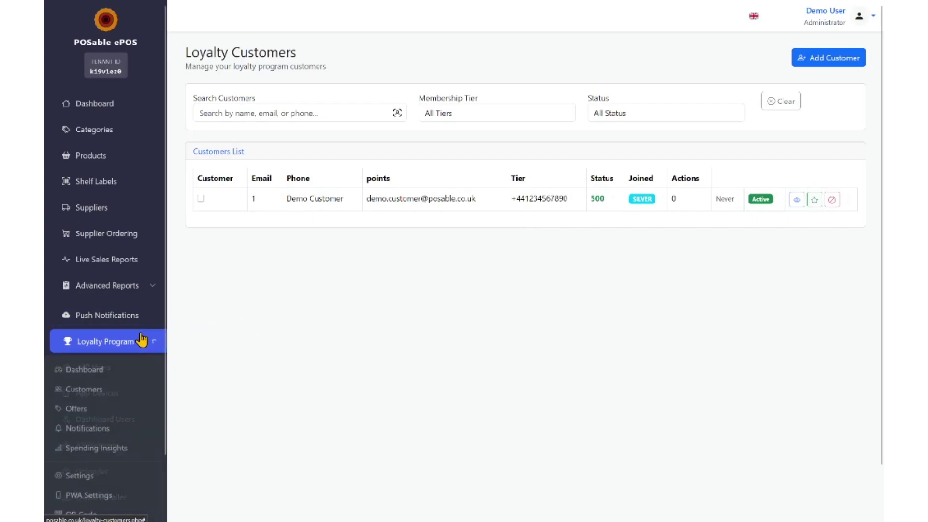
{"action": "left_click", "coordinate": [78, 409]}
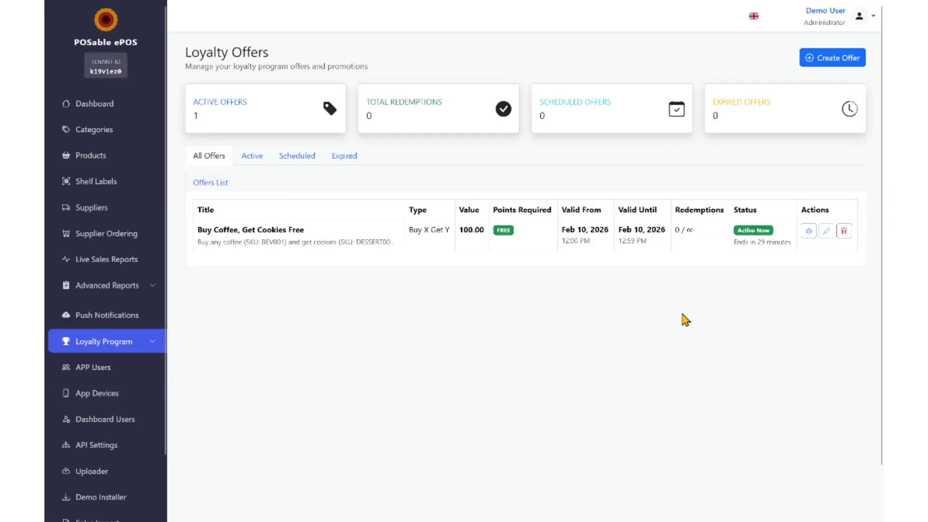
{"action": "left_click", "coordinate": [837, 64]}
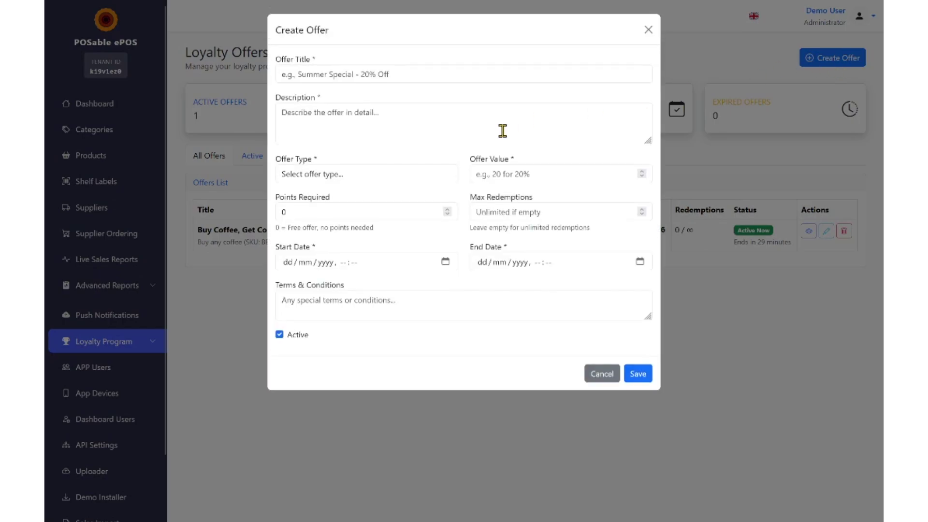
Make the new offer a Discount (Percentage) with a value of 20, applied to All Products.
{"action": "left_click", "coordinate": [379, 174]}
{"action": "left_click", "coordinate": [361, 207]}
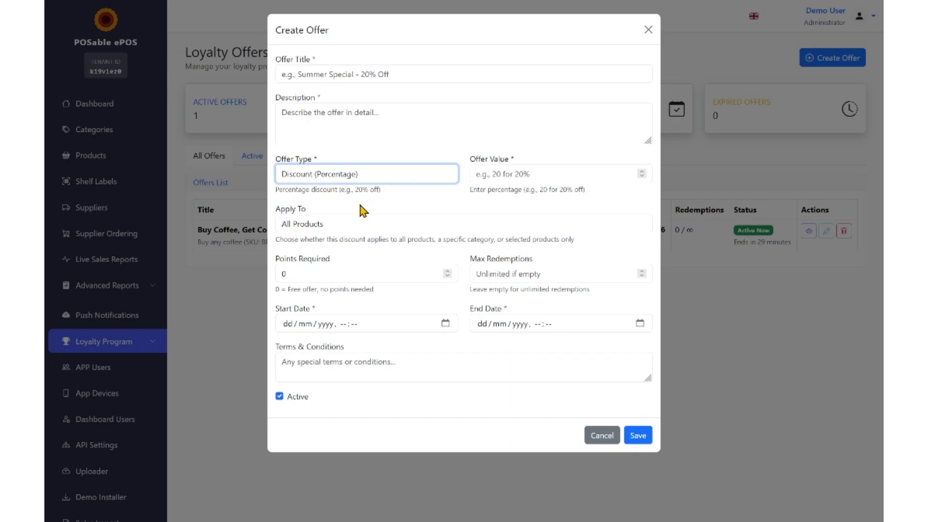
{"action": "left_click", "coordinate": [483, 171]}
{"action": "type", "text": "20"}
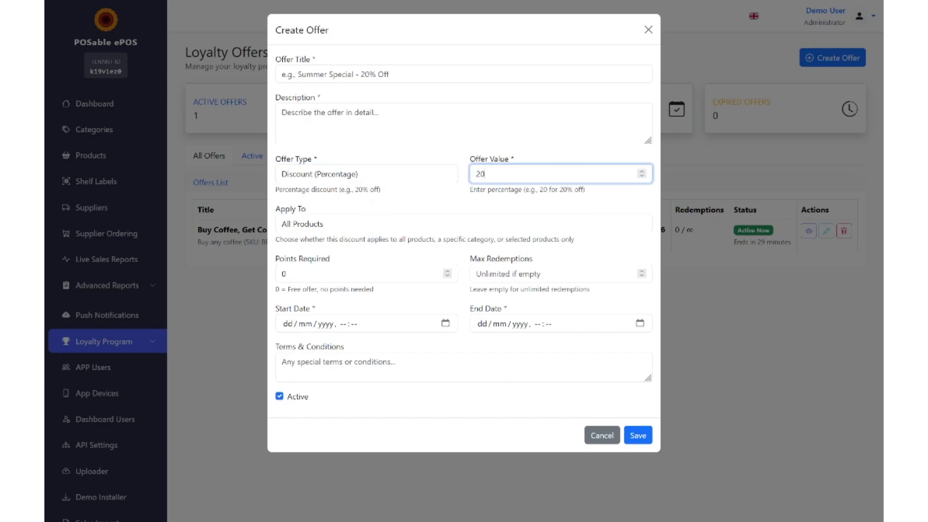
{"action": "left_click", "coordinate": [490, 199]}
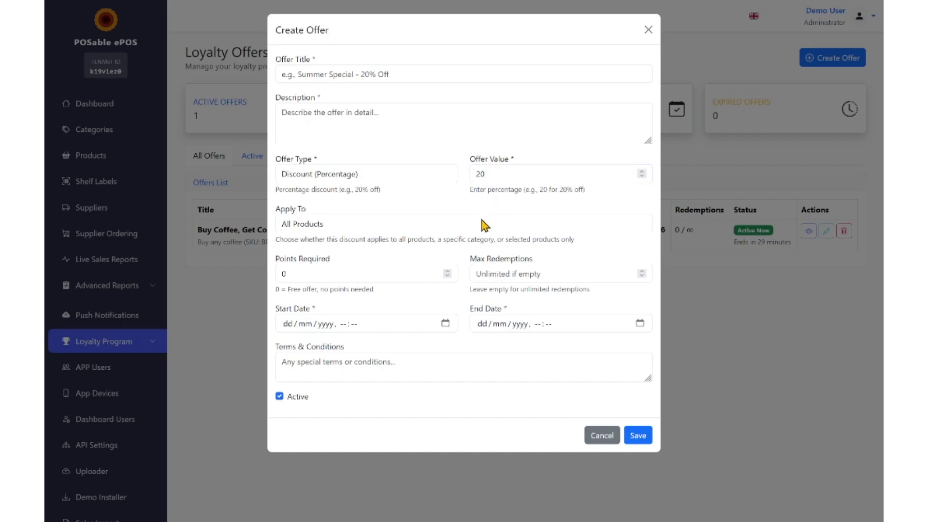
{"action": "left_click", "coordinate": [481, 225]}
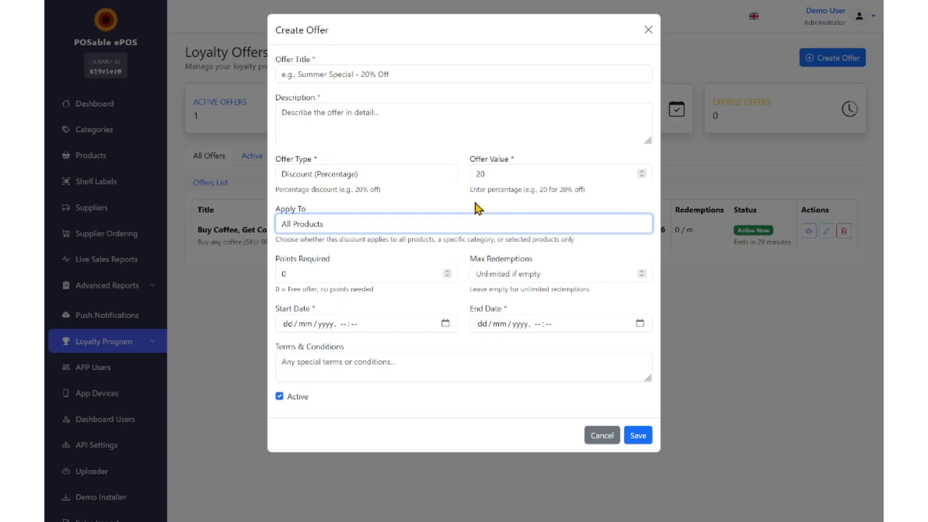
Change the new offer to a Fixed Amount Discount with a value of 0.50.
{"action": "left_click", "coordinate": [477, 208]}
{"action": "left_click", "coordinate": [372, 173]}
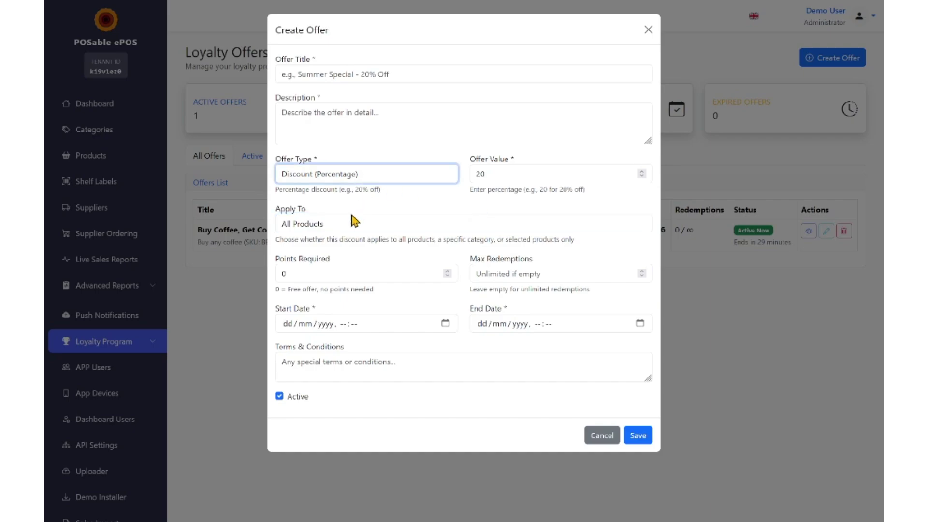
{"action": "key", "text": "Down"}
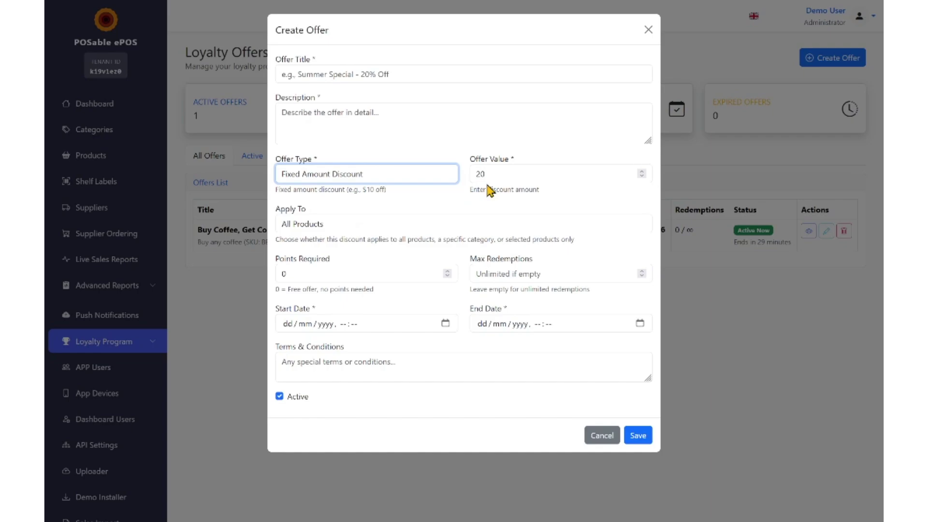
{"action": "key", "text": "Tab"}
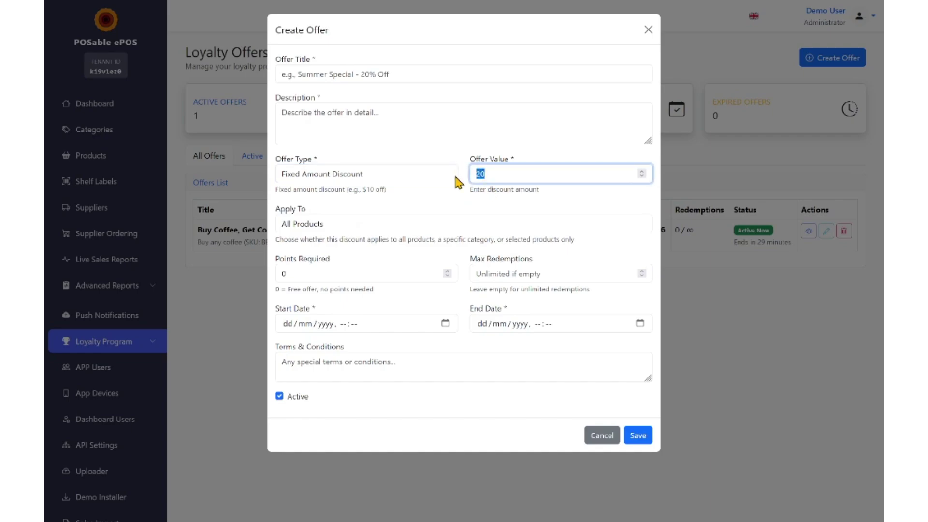
{"action": "type", "text": "0.50"}
{"action": "left_click", "coordinate": [433, 196]}
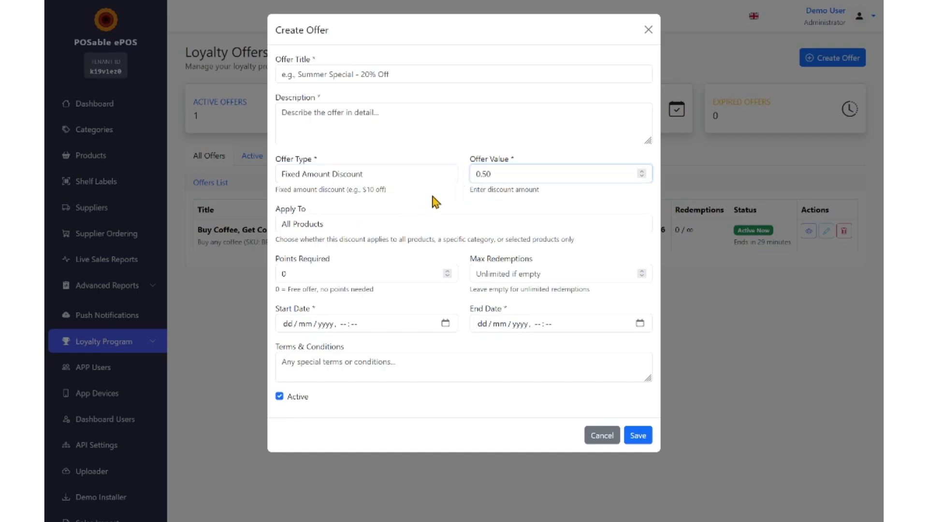
Change the offer type to Buy X Get Y and choose Coffee from Beverages as the product to buy.
{"action": "left_click", "coordinate": [369, 179]}
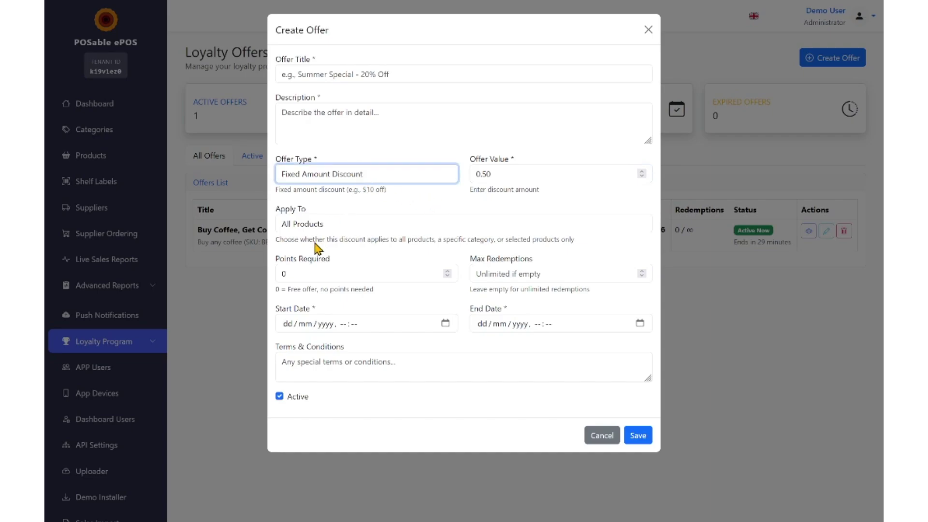
{"action": "key", "text": "Down"}
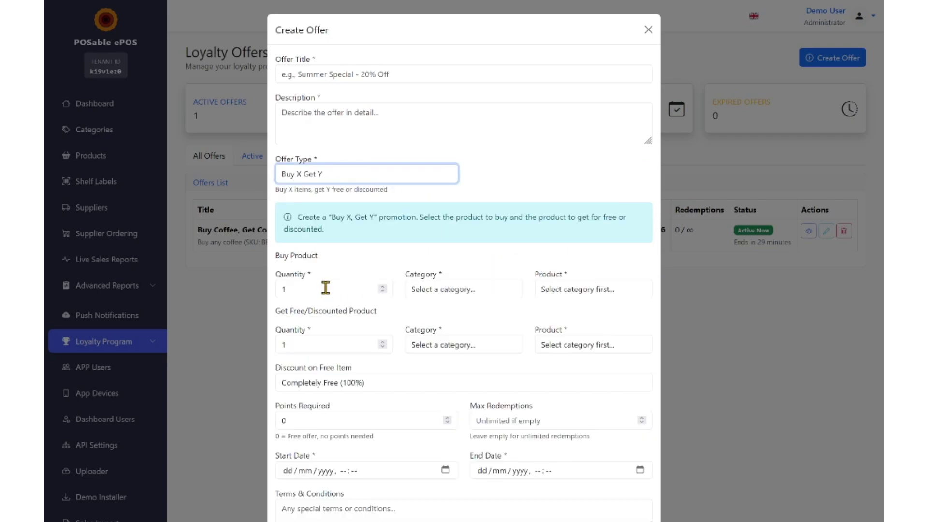
{"action": "left_click", "coordinate": [429, 292]}
{"action": "left_click", "coordinate": [429, 327]}
{"action": "left_click", "coordinate": [599, 292]}
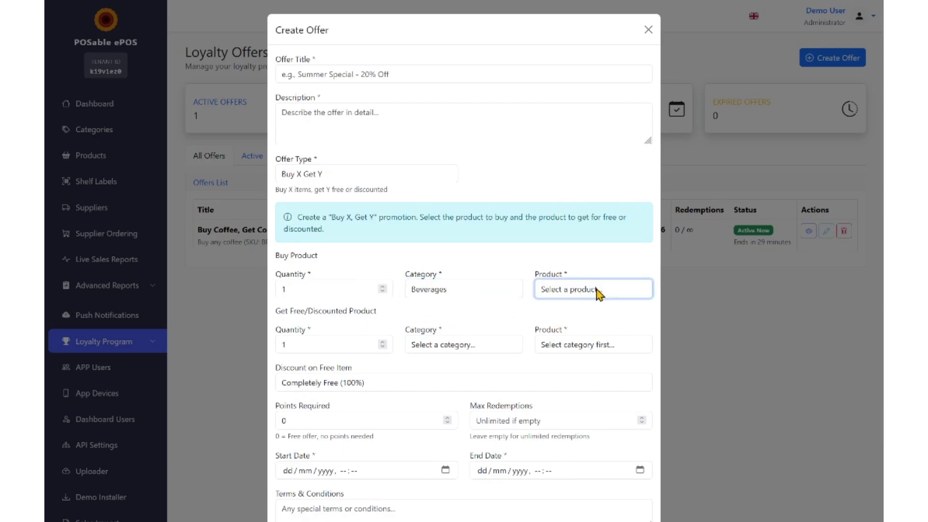
{"action": "left_click", "coordinate": [596, 326]}
Choose Bologna from the Cold Cuts category as the offer's free or discounted product.
{"action": "left_click", "coordinate": [460, 347]}
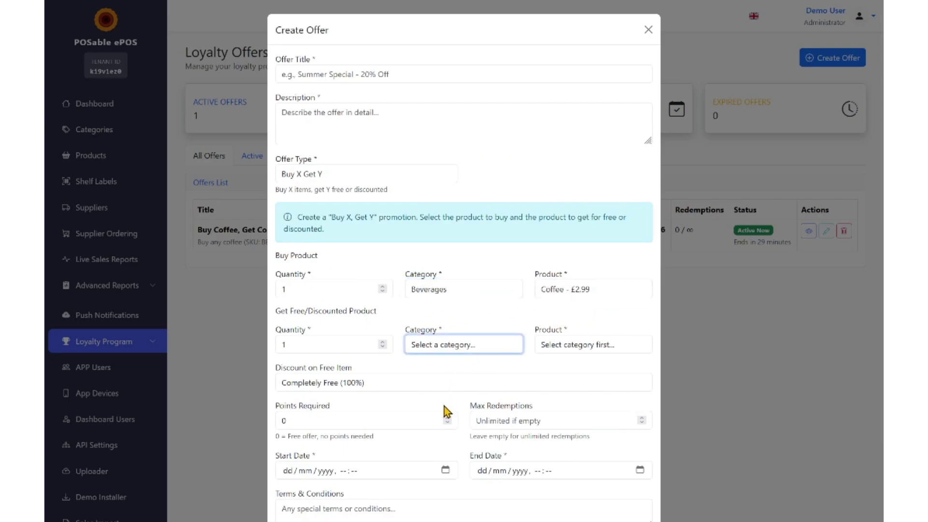
{"action": "left_click", "coordinate": [445, 407]}
{"action": "left_click", "coordinate": [572, 353]}
{"action": "left_click", "coordinate": [555, 375]}
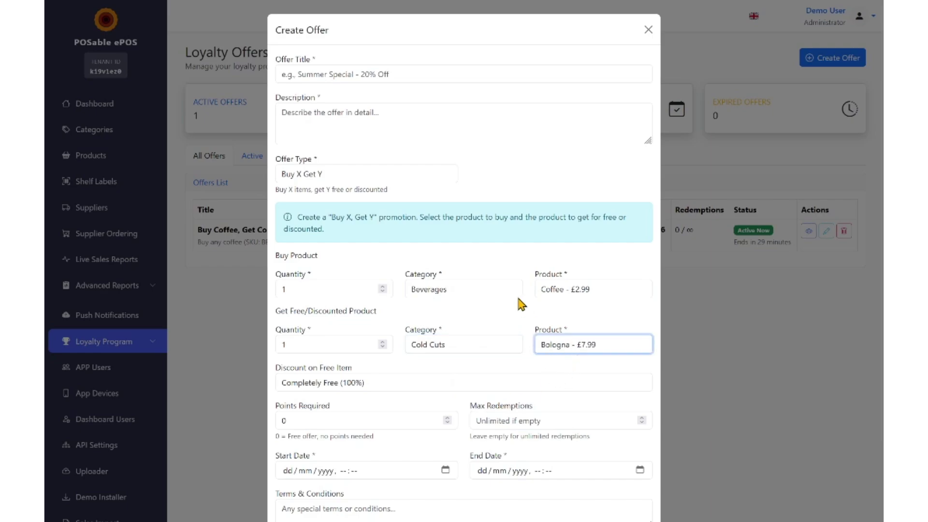
Try the Free Item, Points Multiplier, Bonus Points and Cashback offer types, and discard the new offer.
{"action": "left_click", "coordinate": [367, 176]}
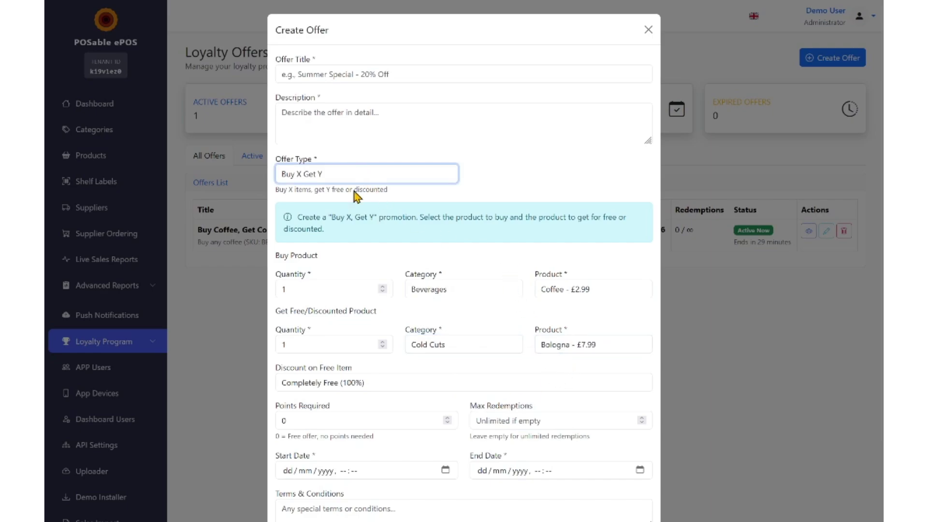
{"action": "left_click", "coordinate": [315, 261]}
{"action": "left_click", "coordinate": [309, 228]}
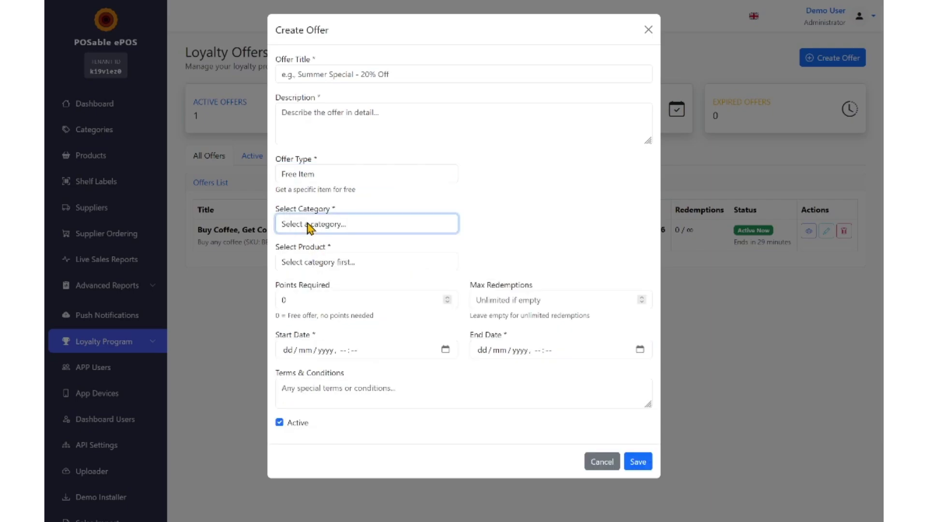
{"action": "left_click", "coordinate": [299, 174]}
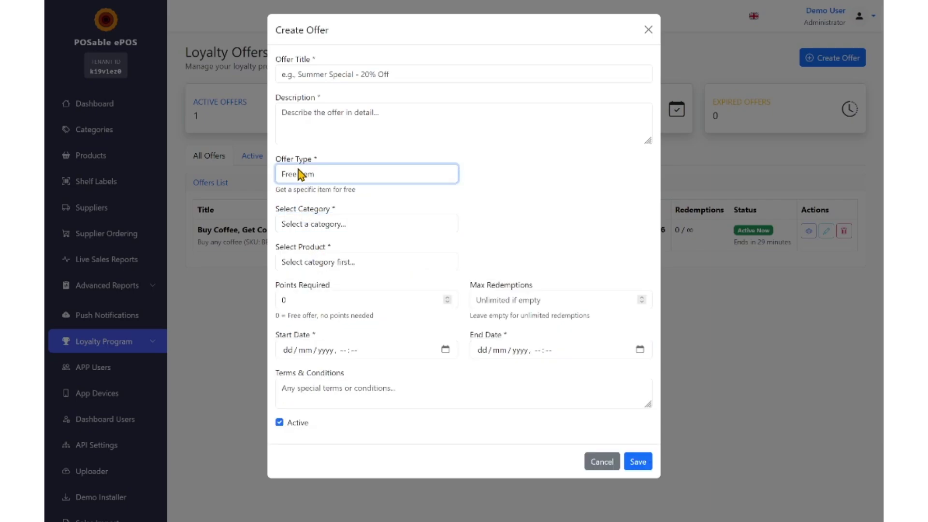
{"action": "left_click", "coordinate": [312, 278]}
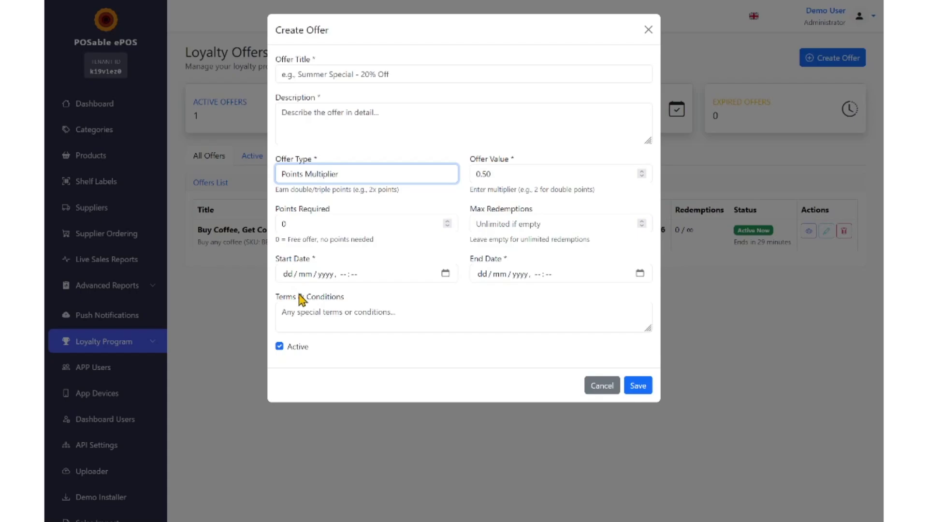
{"action": "key", "text": "Down"}
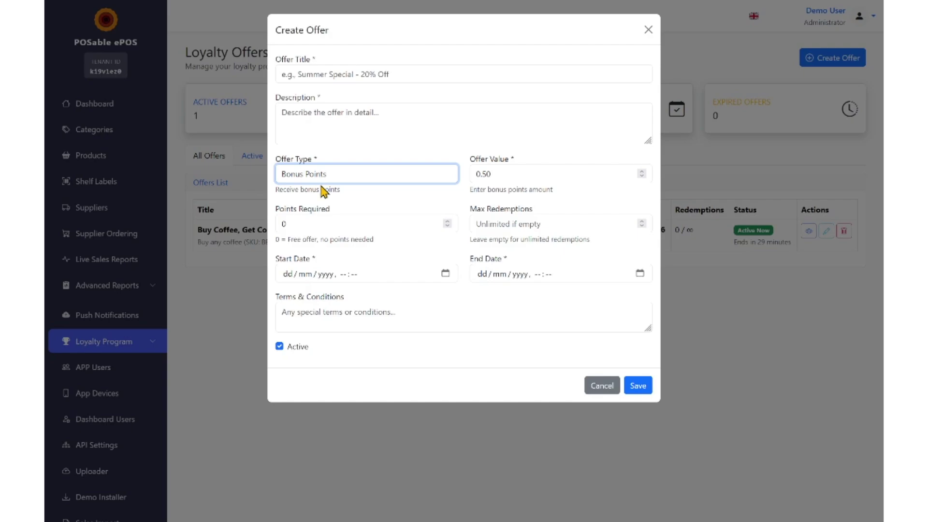
{"action": "key", "text": "Down"}
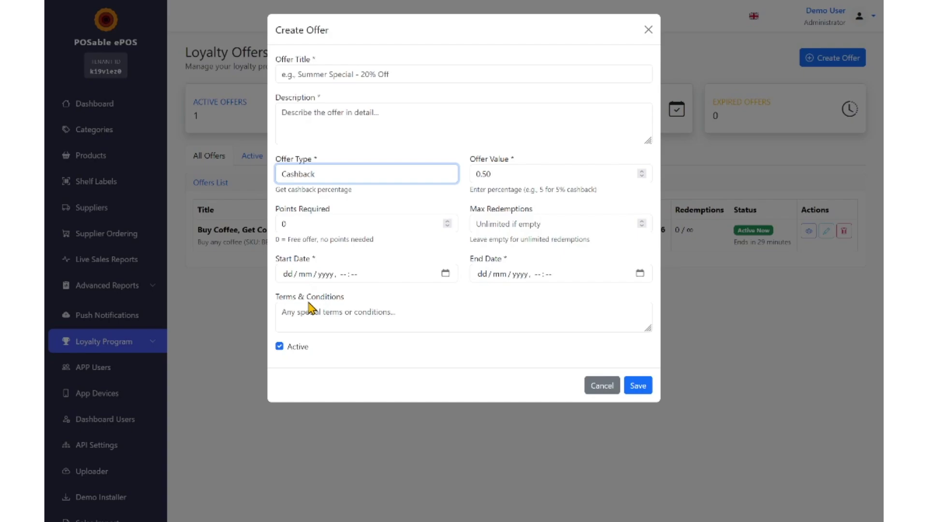
{"action": "left_click", "coordinate": [602, 387]}
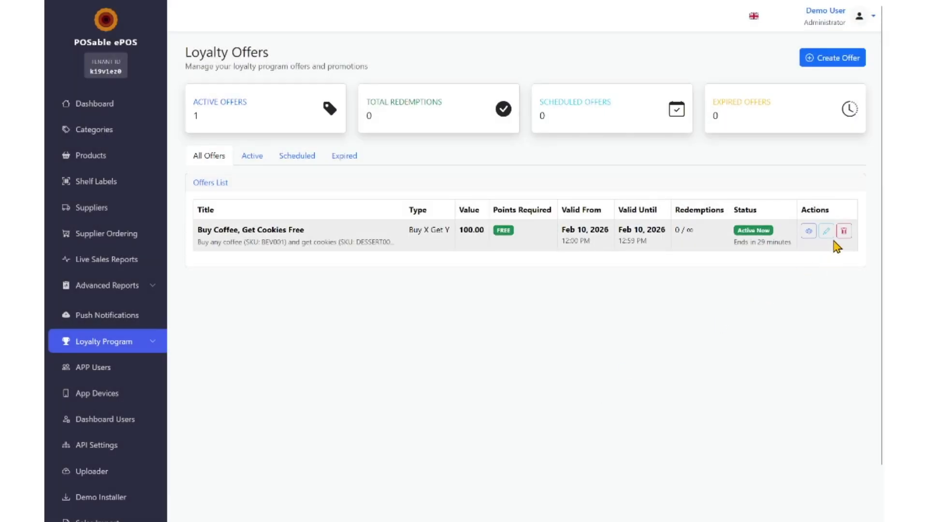
View the edit form of the "Buy Coffee, Get Cookies Free" offer and close it without saving.
{"action": "left_click", "coordinate": [826, 231]}
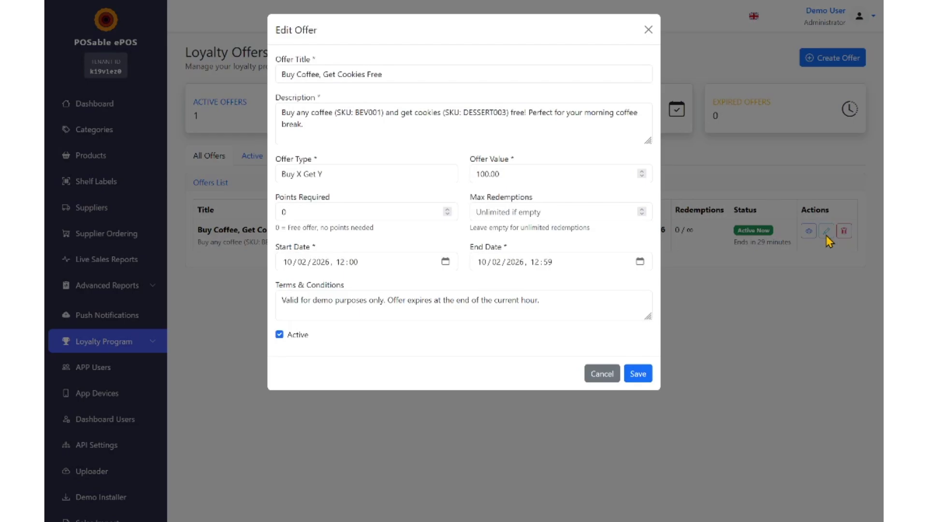
{"action": "left_click", "coordinate": [602, 374]}
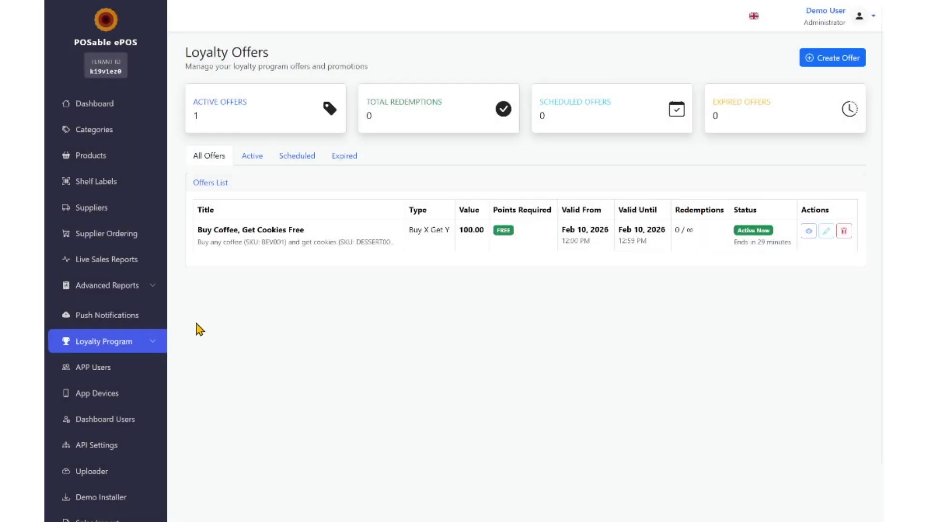
In the loyalty program's PWA Settings, set the theme color to dark maroon and the background color to blue, and save the colors.
{"action": "left_click", "coordinate": [100, 342]}
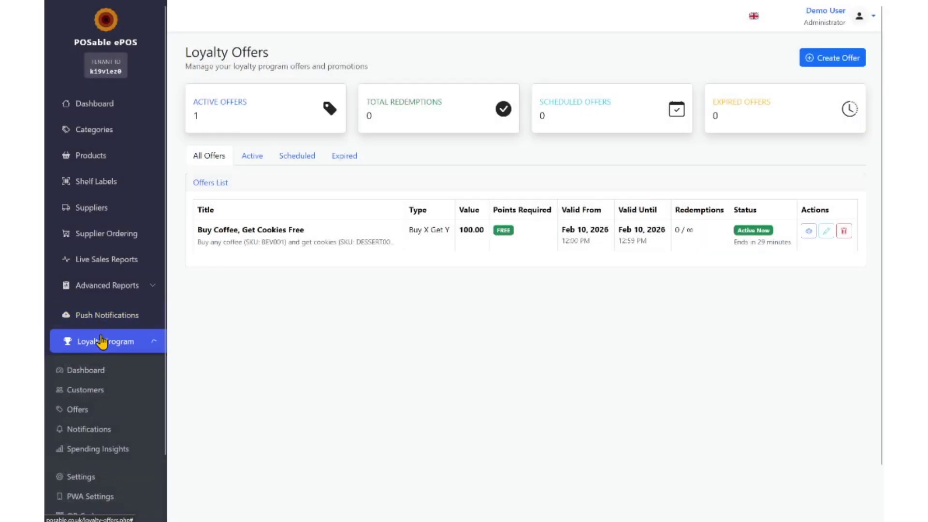
{"action": "left_click", "coordinate": [88, 505]}
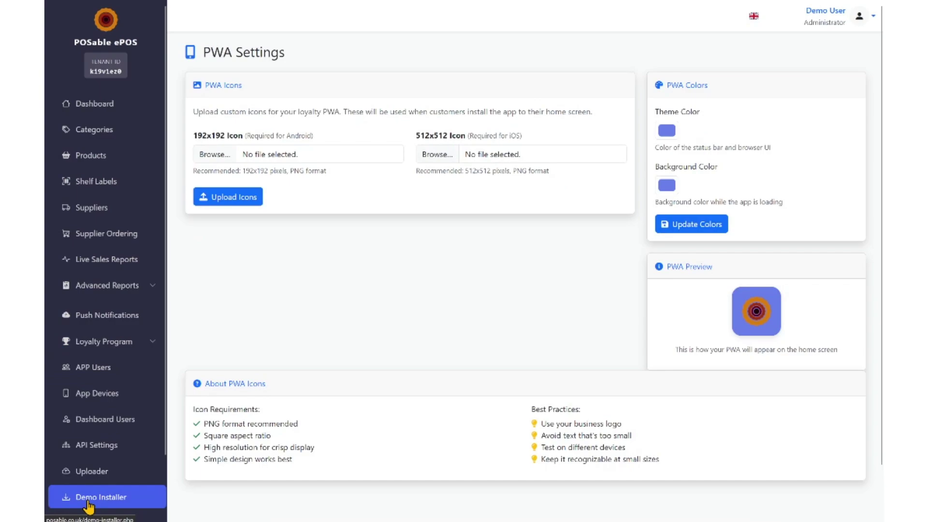
{"action": "left_click", "coordinate": [667, 130]}
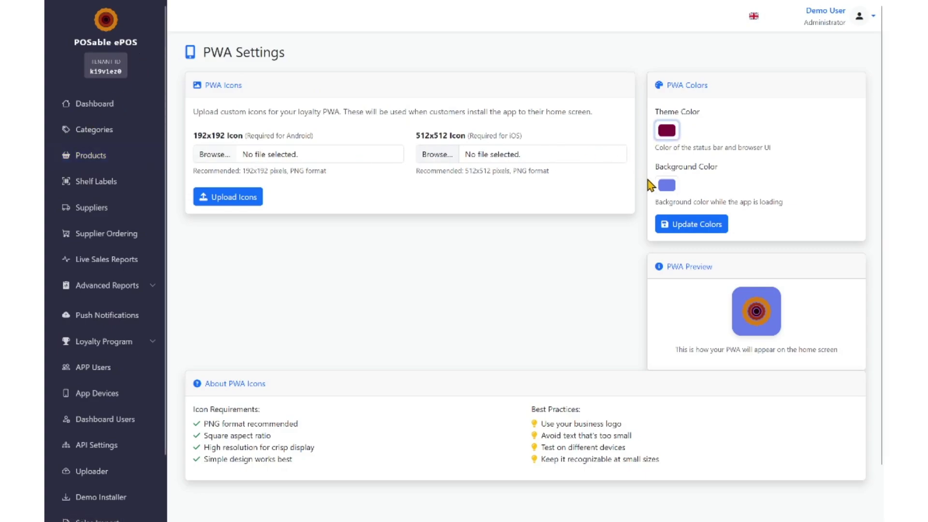
{"action": "left_click", "coordinate": [666, 186]}
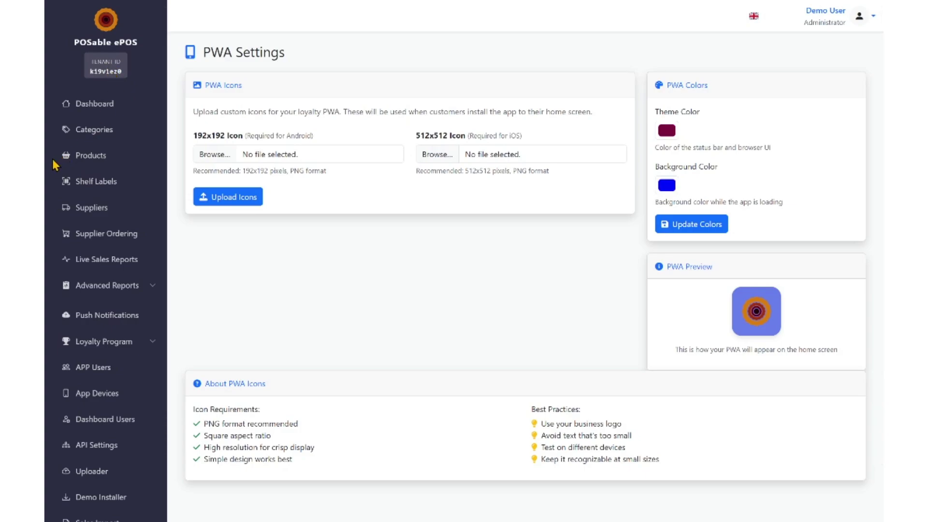
{"action": "left_click", "coordinate": [693, 227]}
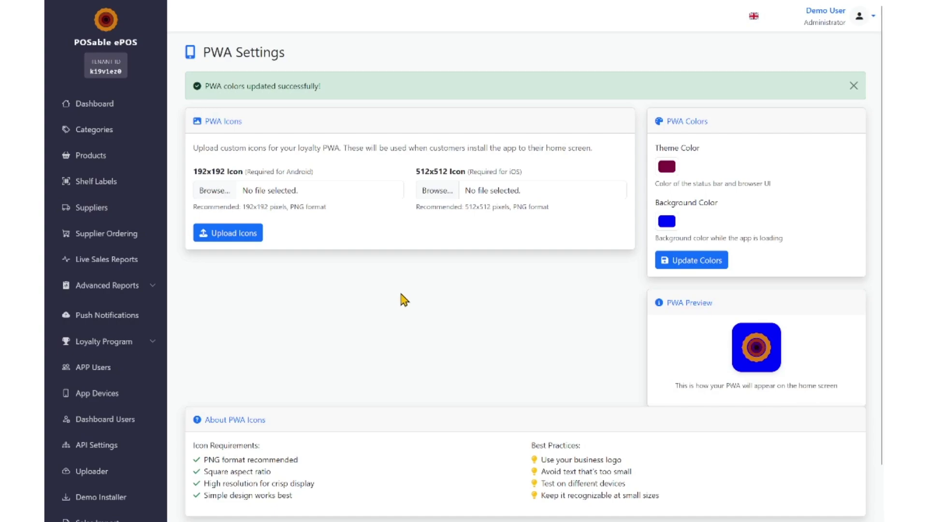
View the loyalty notification history and the push notification form, and close the form without sending.
{"action": "left_click", "coordinate": [140, 343]}
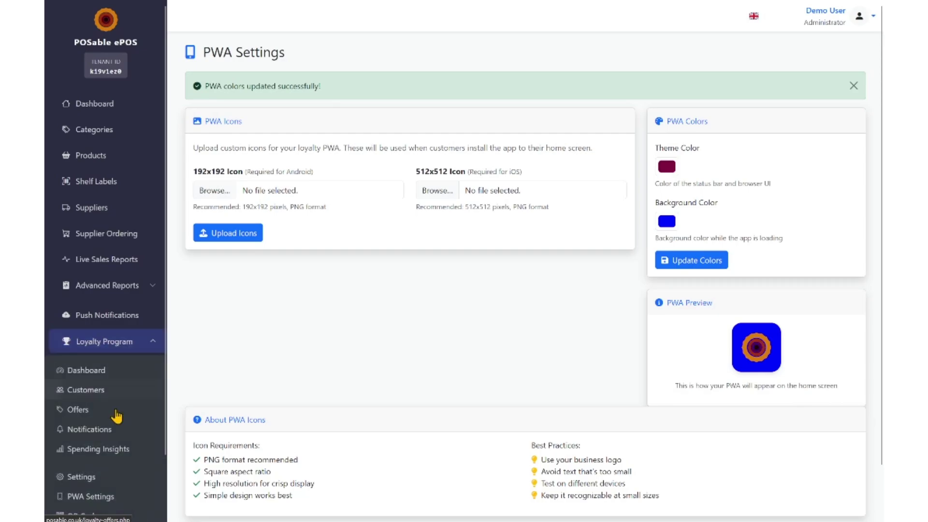
{"action": "left_click", "coordinate": [108, 429]}
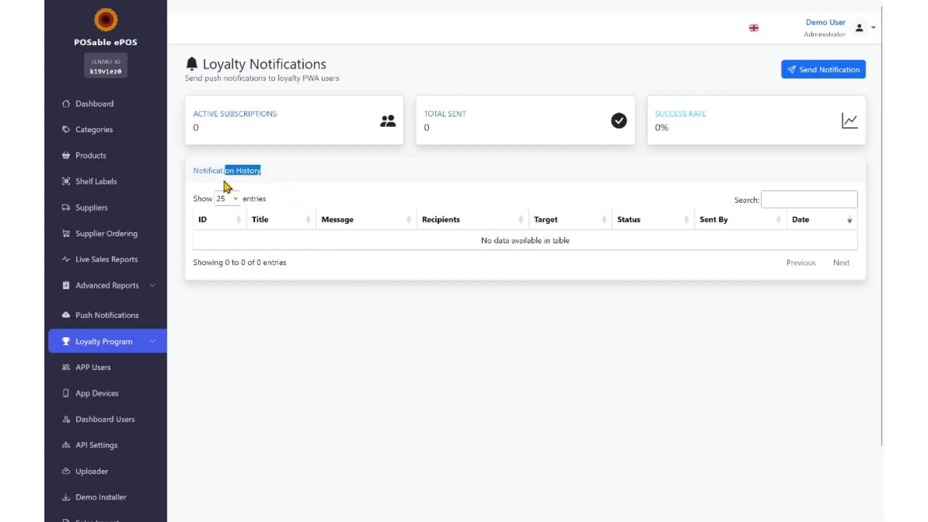
{"action": "left_click", "coordinate": [276, 158]}
{"action": "left_click", "coordinate": [839, 74]}
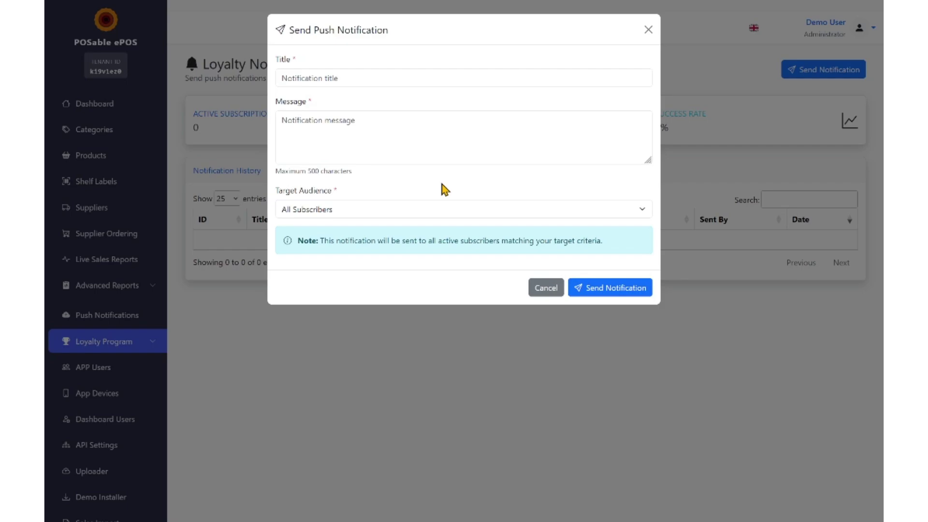
{"action": "left_click", "coordinate": [539, 292]}
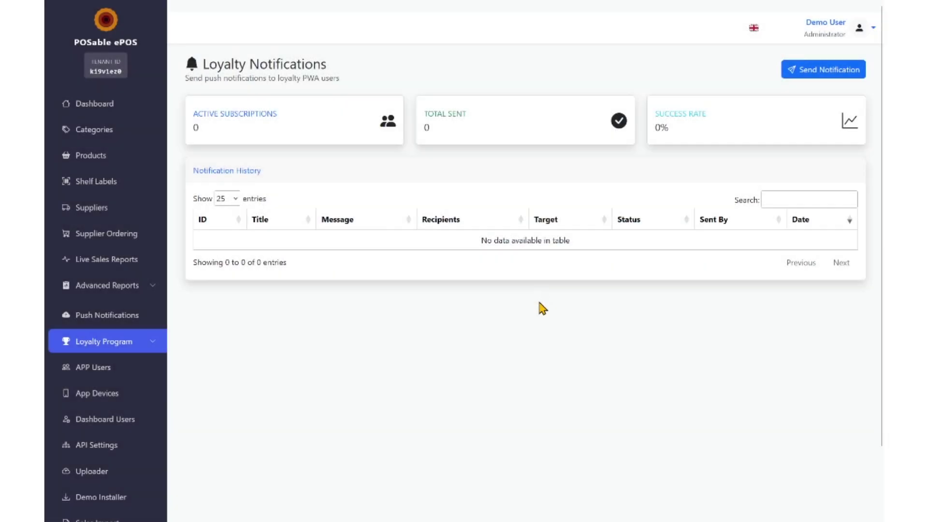
Open the loyalty program's Spending Insights.
{"action": "left_click", "coordinate": [126, 342]}
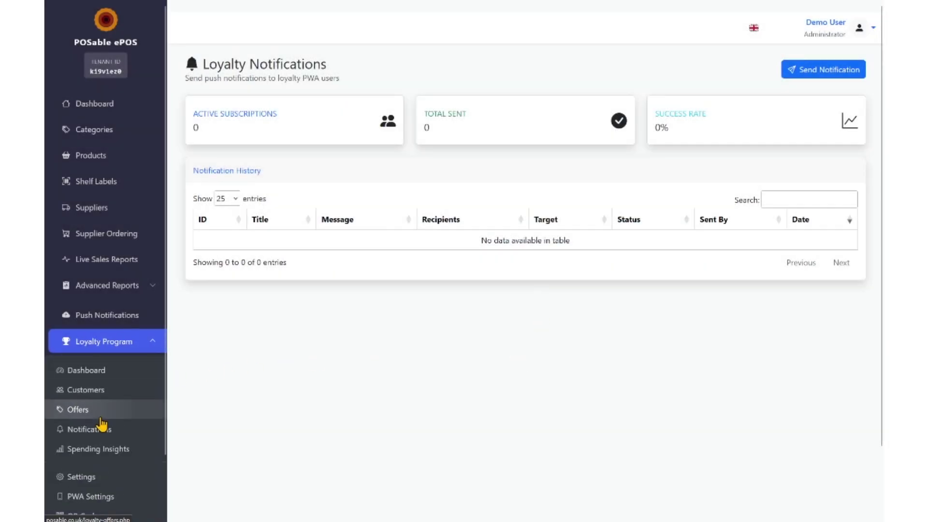
{"action": "left_click", "coordinate": [97, 452]}
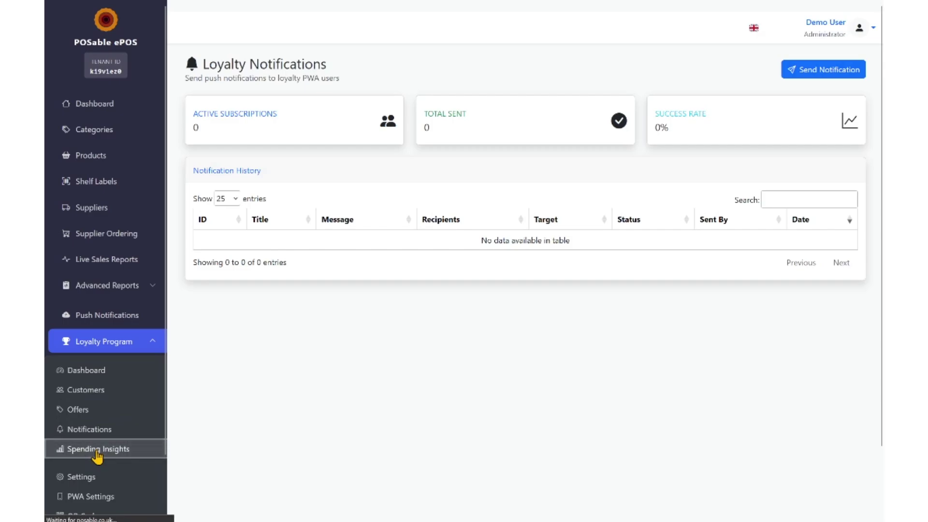